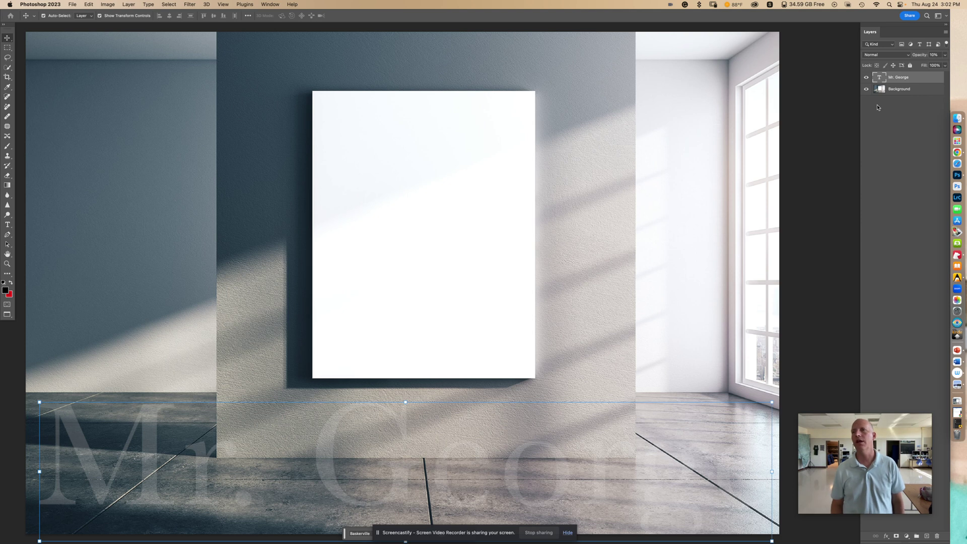
Step: Make the room Background layer active instead of the Mr. George text layer
{"action": "left_click", "coordinate": [909, 89]}
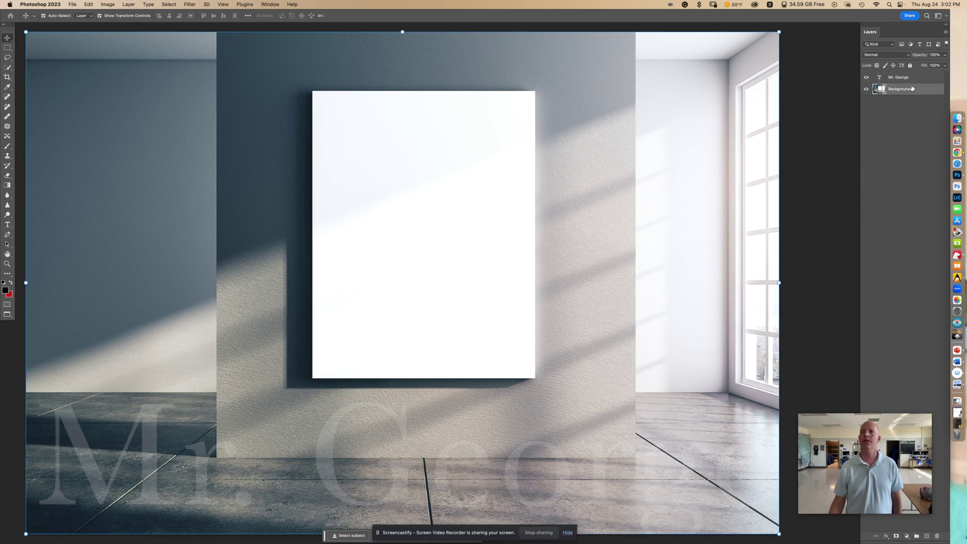
{"action": "left_click", "coordinate": [901, 78]}
{"action": "left_click", "coordinate": [909, 91]}
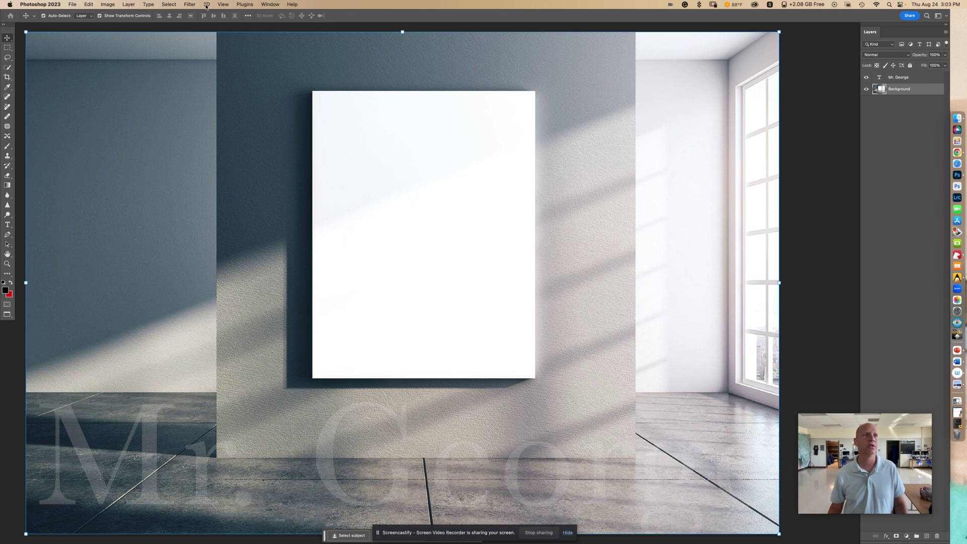
{"action": "left_click", "coordinate": [72, 4]}
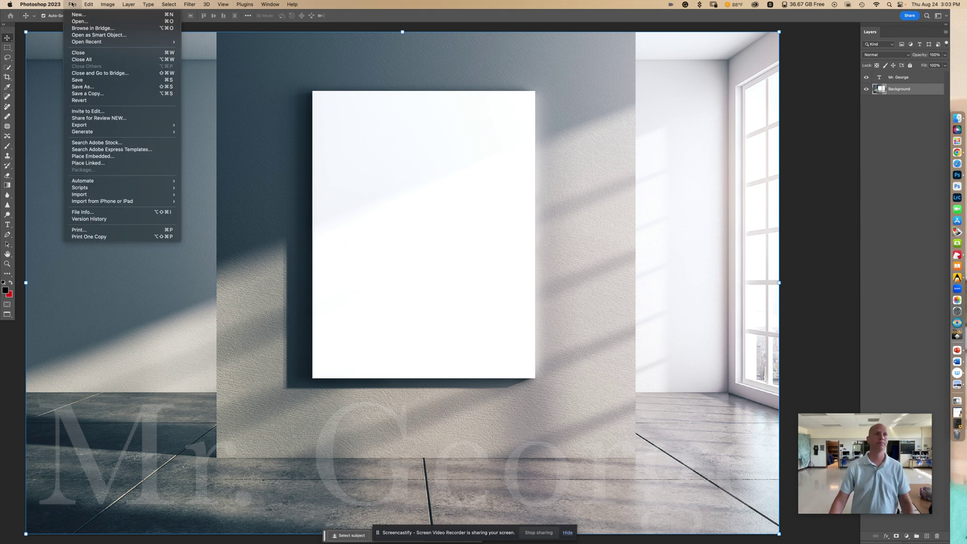
Step: Place sample-DSC_0797.jpeg from the Desktop as an embedded layer over the mockup
{"action": "left_click", "coordinate": [136, 158]}
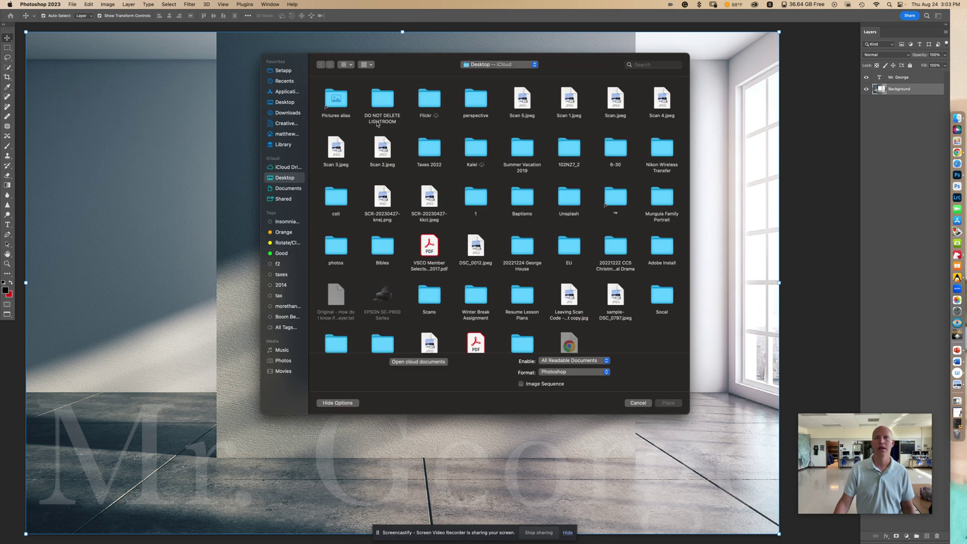
{"action": "left_click", "coordinate": [290, 105]}
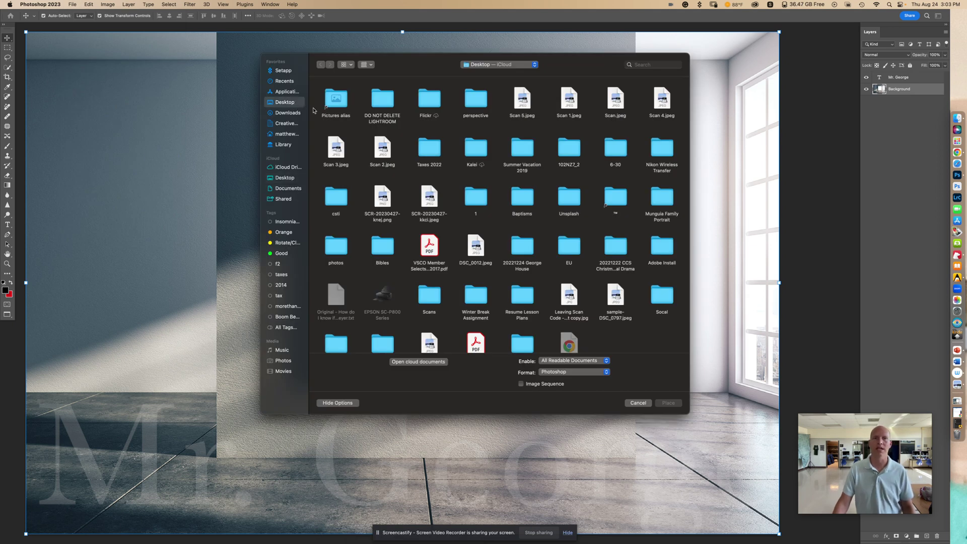
{"action": "scroll", "coordinate": [484, 184], "scroll_direction": "down", "scroll_amount": 2}
{"action": "scroll", "coordinate": [484, 183], "scroll_direction": "up", "scroll_amount": 2}
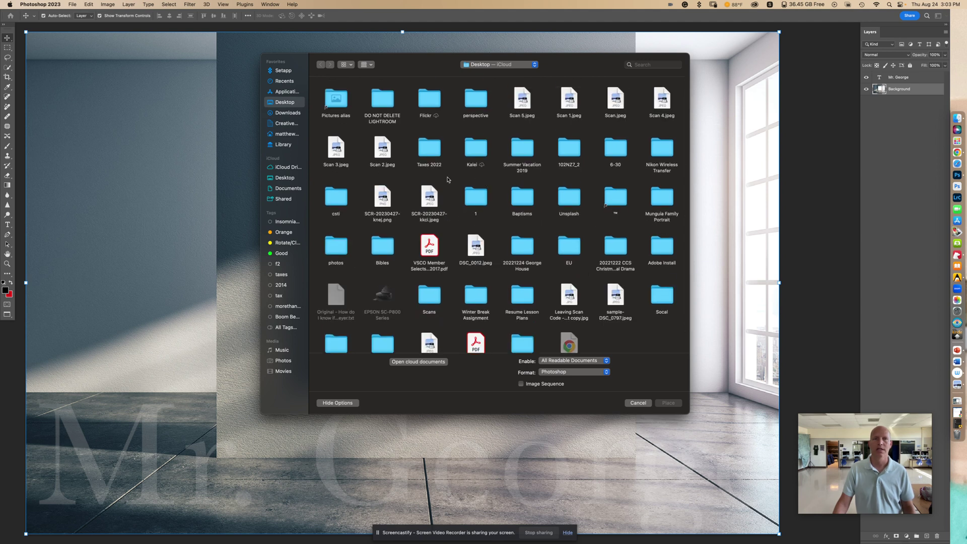
{"action": "scroll", "coordinate": [504, 226], "scroll_direction": "down", "scroll_amount": 2}
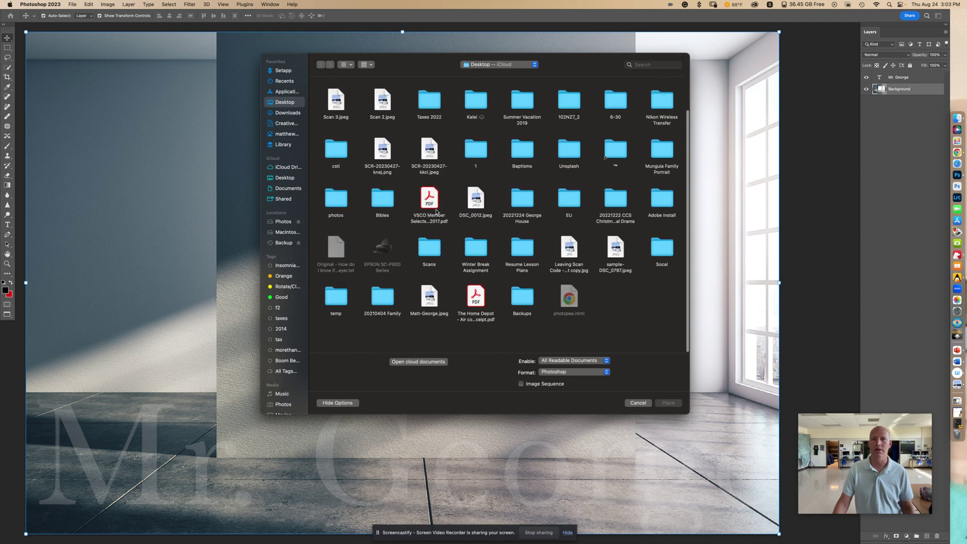
{"action": "left_click", "coordinate": [615, 256]}
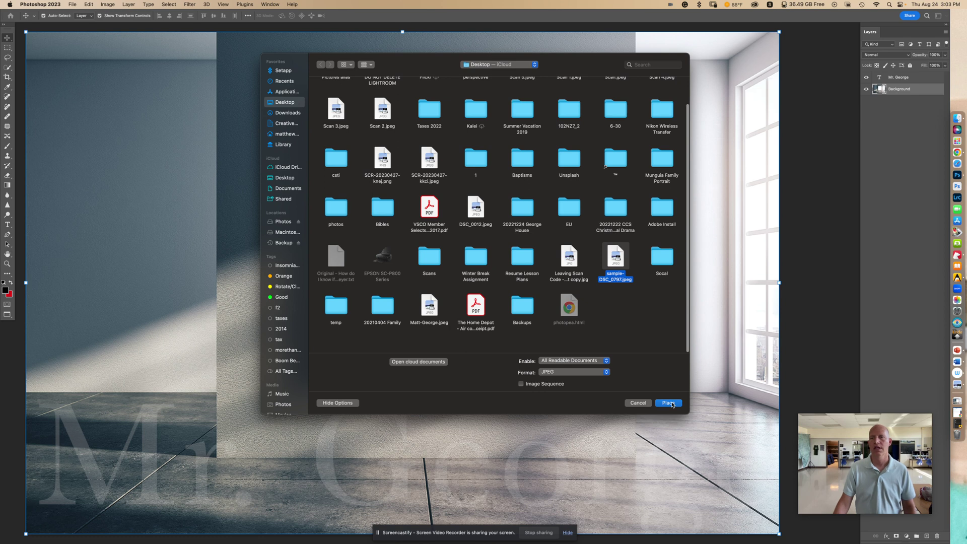
{"action": "left_click", "coordinate": [668, 403]}
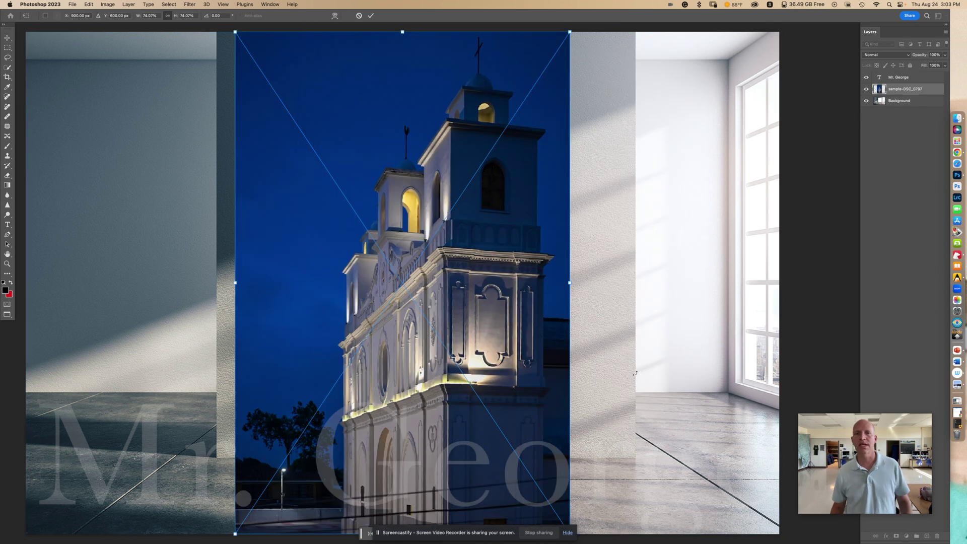
Step: Commit the placed church photo at its 74.07% scale over the centre panel
{"action": "left_click", "coordinate": [371, 16]}
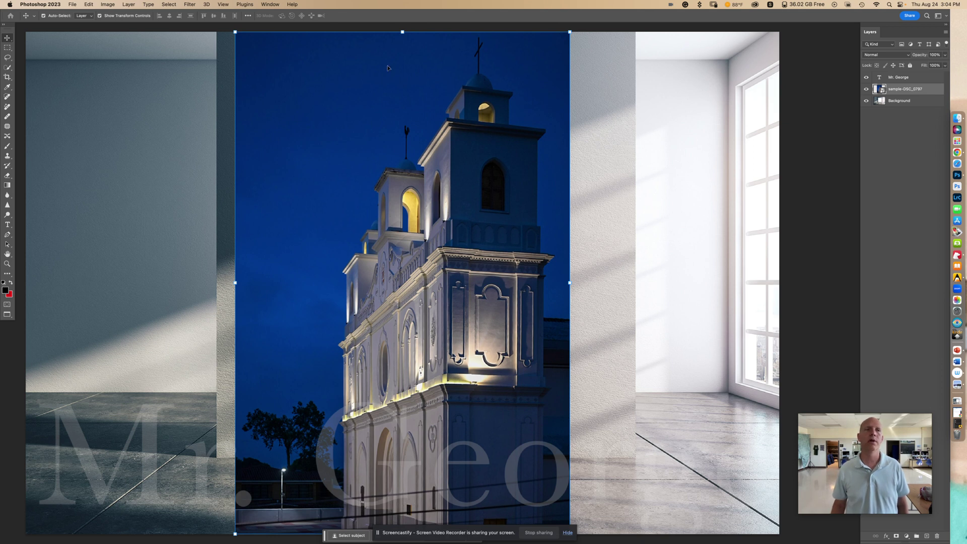
{"action": "left_click", "coordinate": [100, 17]}
{"action": "left_click", "coordinate": [100, 17]}
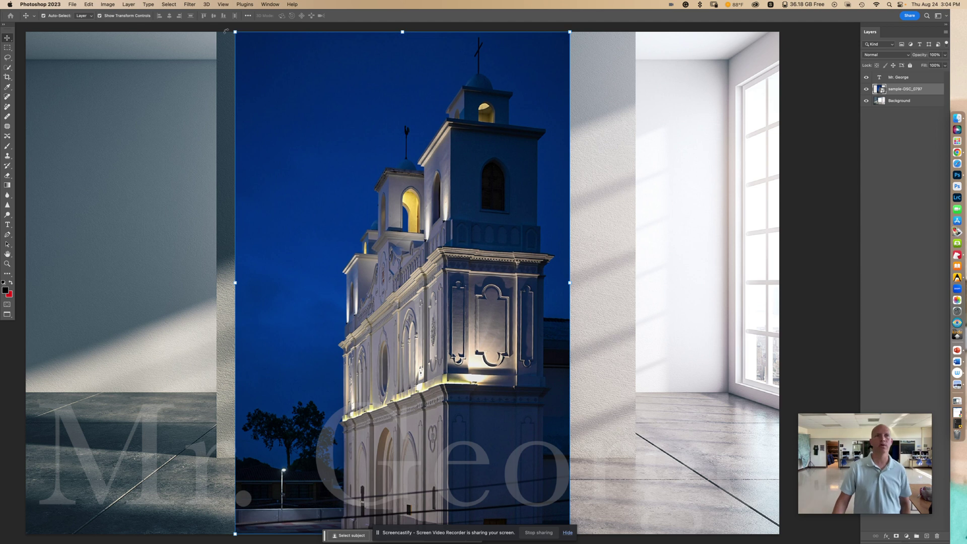
{"action": "left_click", "coordinate": [100, 16]}
{"action": "left_click", "coordinate": [100, 17]}
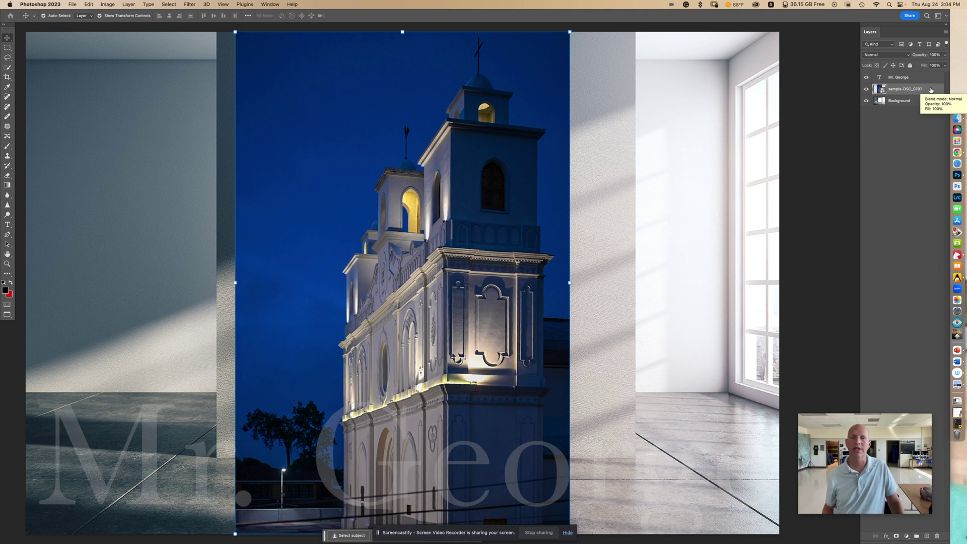
Step: Move the sample-DSC_0797 layer below Background, then reselect the Background layer
{"action": "left_click_drag", "start_coordinate": [930, 90], "coordinate": [928, 106]}
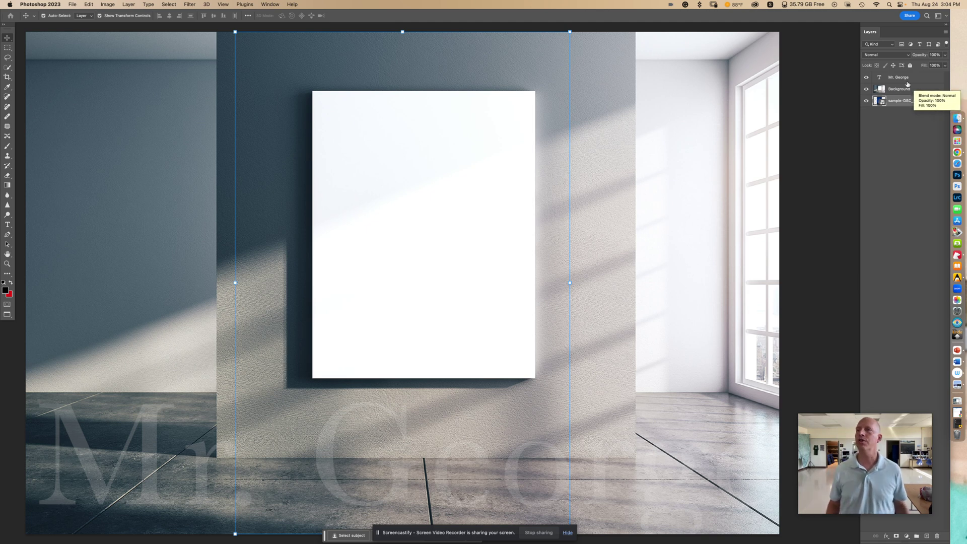
{"action": "left_click", "coordinate": [909, 90]}
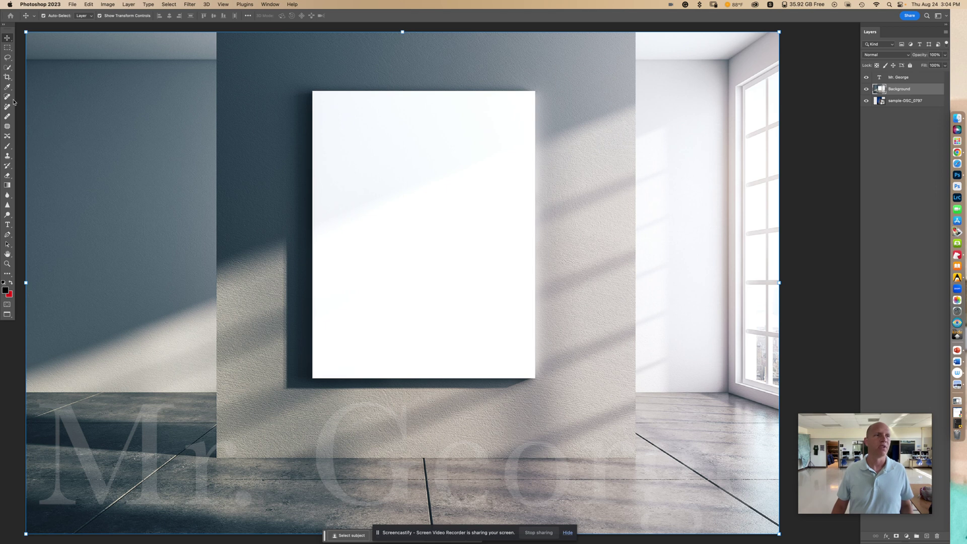
Step: Switch to the Quick Selection Tool after briefly trying Object Selection and Magic Wand
{"action": "left_click", "coordinate": [8, 68]}
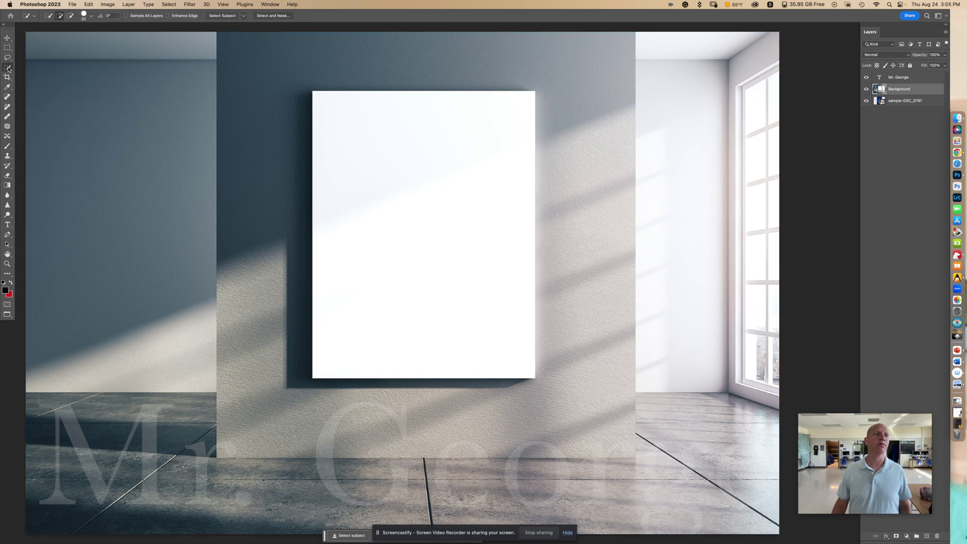
{"action": "left_click", "coordinate": [25, 67]}
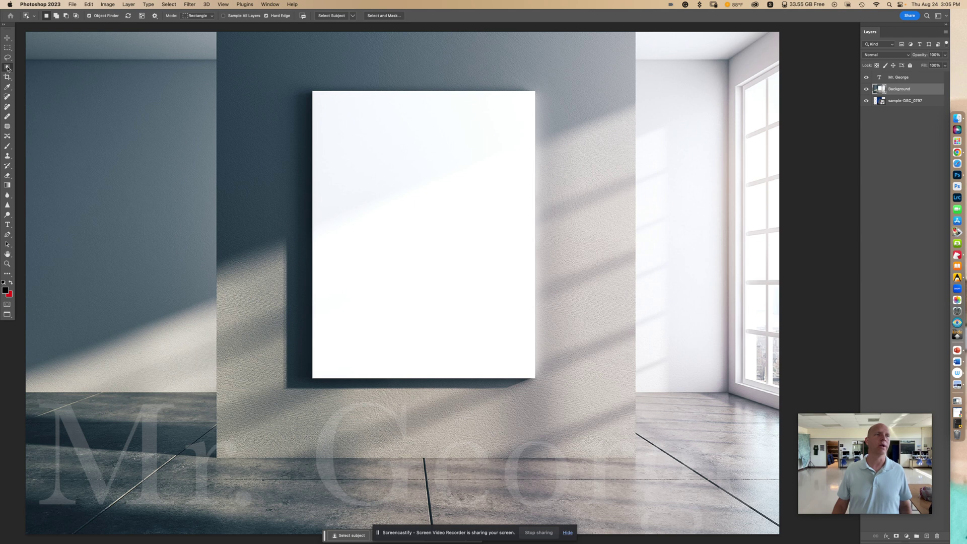
{"action": "right_click", "coordinate": [7, 68]}
{"action": "left_click", "coordinate": [25, 80]}
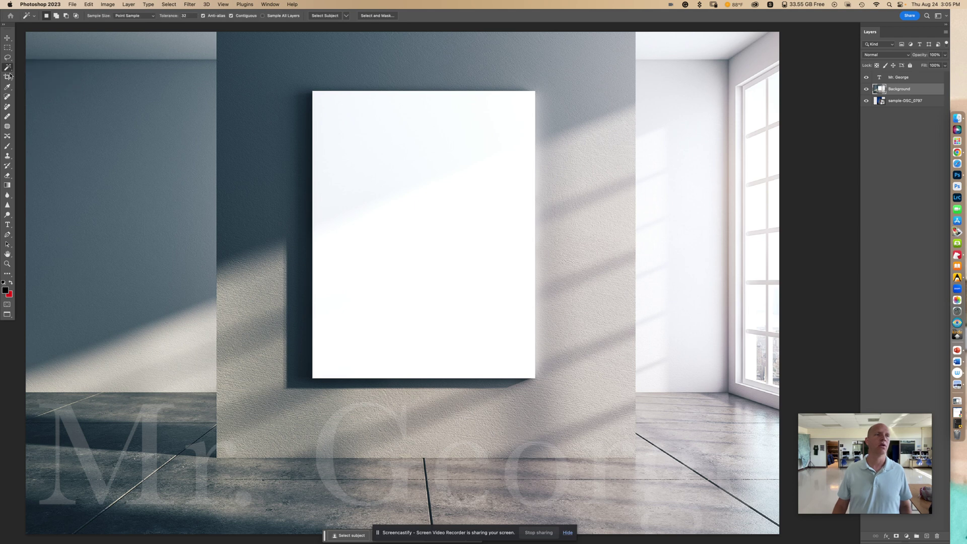
{"action": "right_click", "coordinate": [7, 68]}
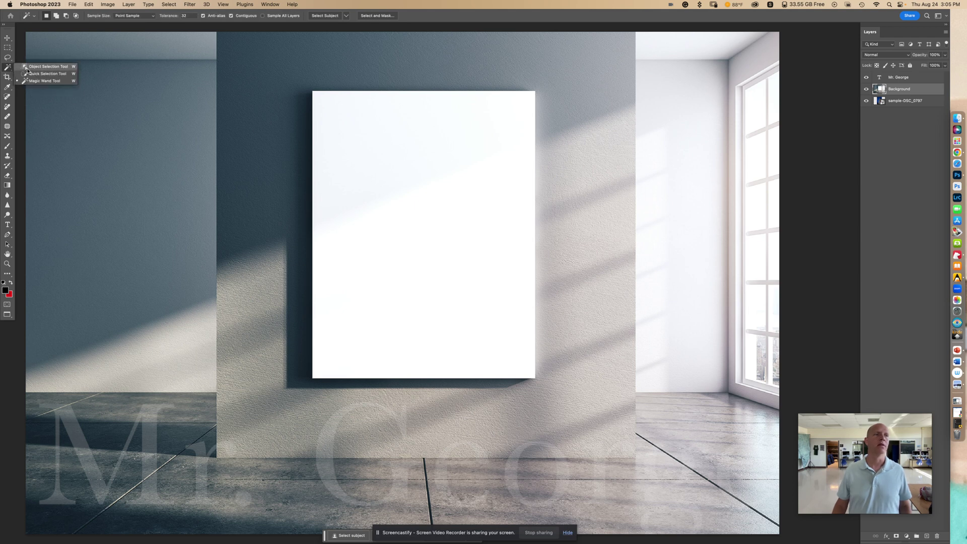
{"action": "left_click", "coordinate": [25, 67]}
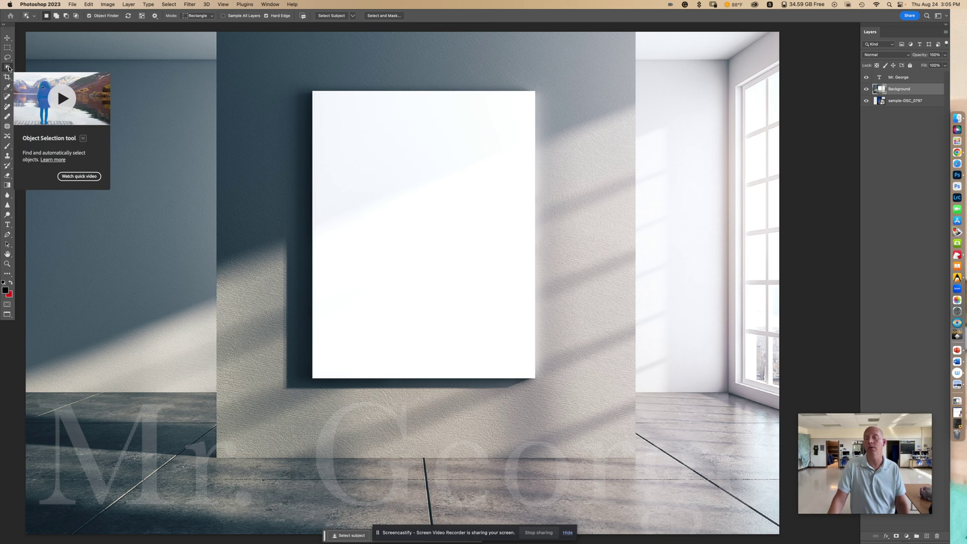
{"action": "right_click", "coordinate": [8, 68]}
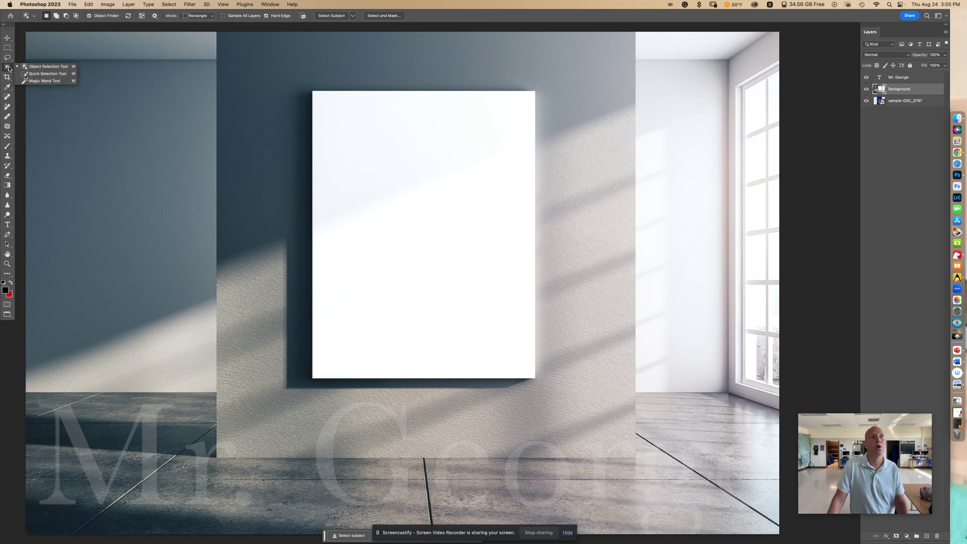
{"action": "left_click", "coordinate": [51, 74]}
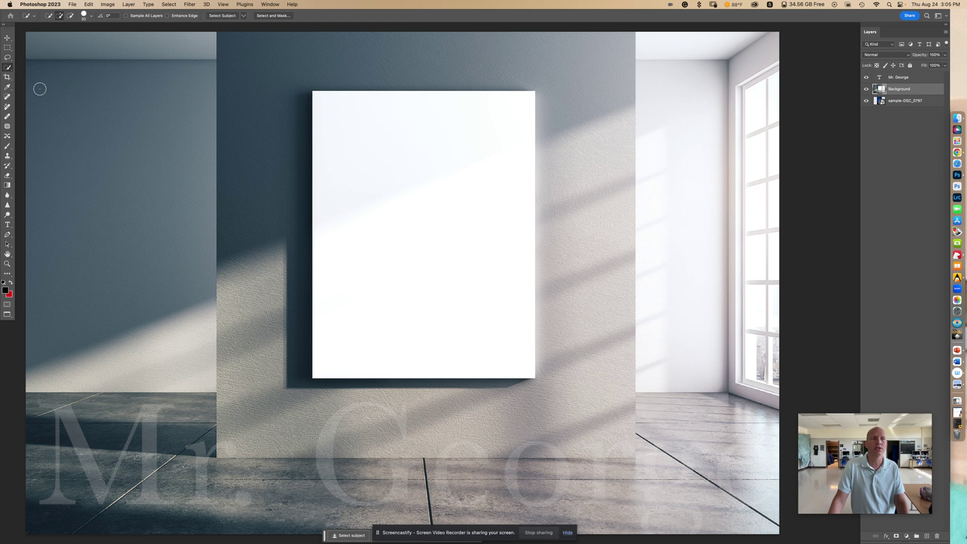
{"action": "left_click", "coordinate": [7, 275]}
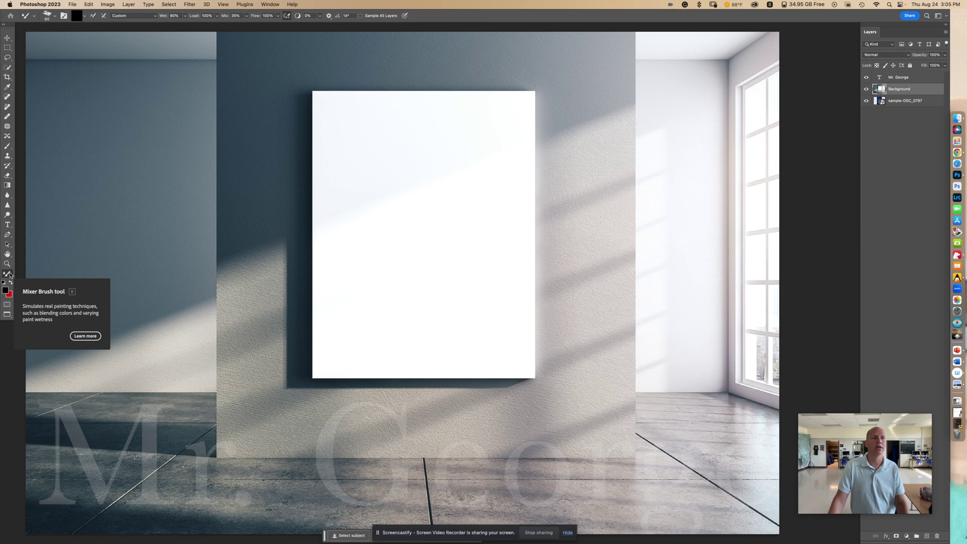
{"action": "left_click", "coordinate": [10, 275]}
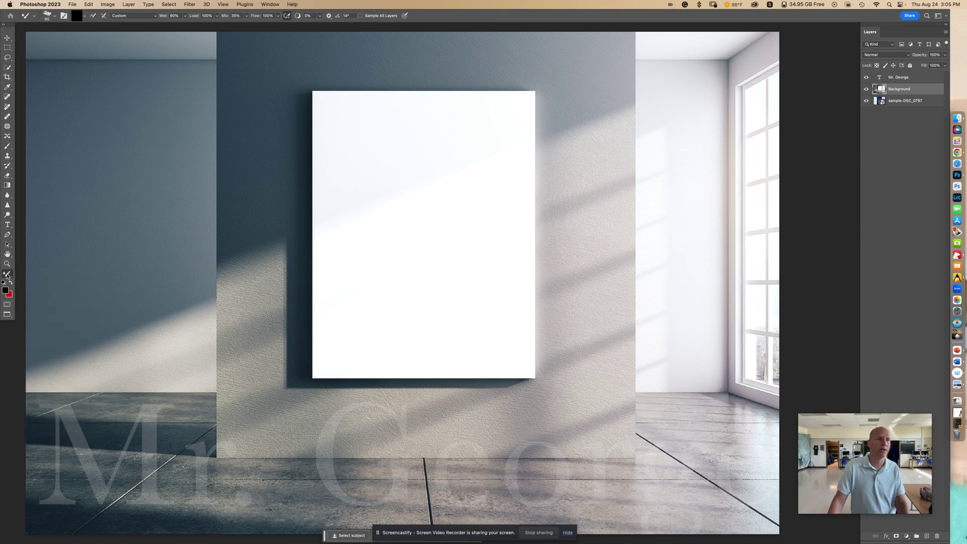
{"action": "left_click", "coordinate": [7, 67]}
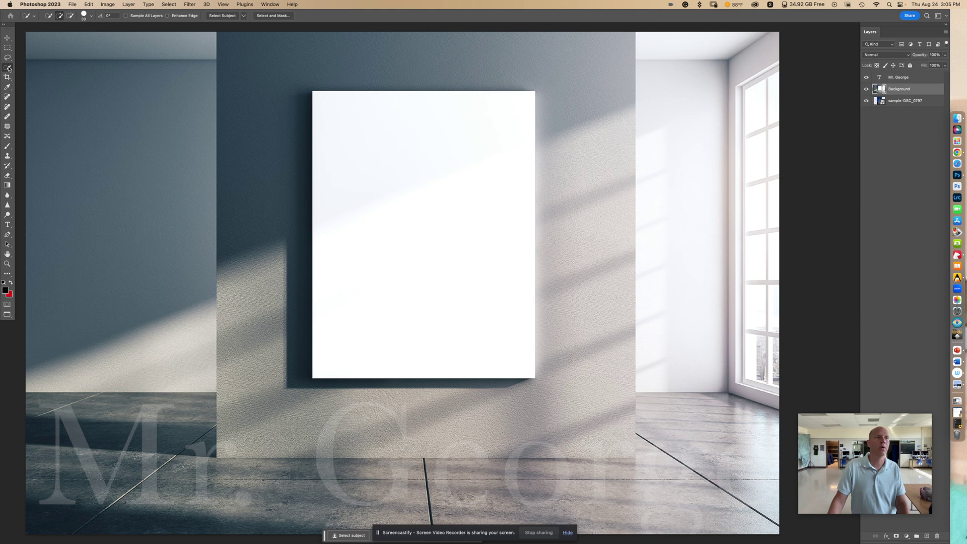
Step: Select the white wall frame with Quick Selection in Add to Selection mode
{"action": "left_click", "coordinate": [59, 16]}
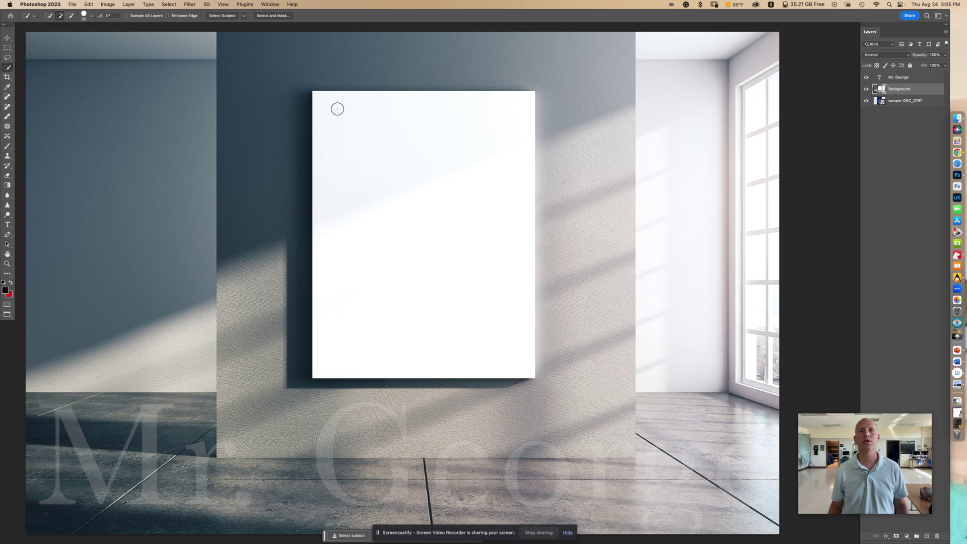
{"action": "left_click_drag", "start_coordinate": [334, 106], "coordinate": [438, 218]}
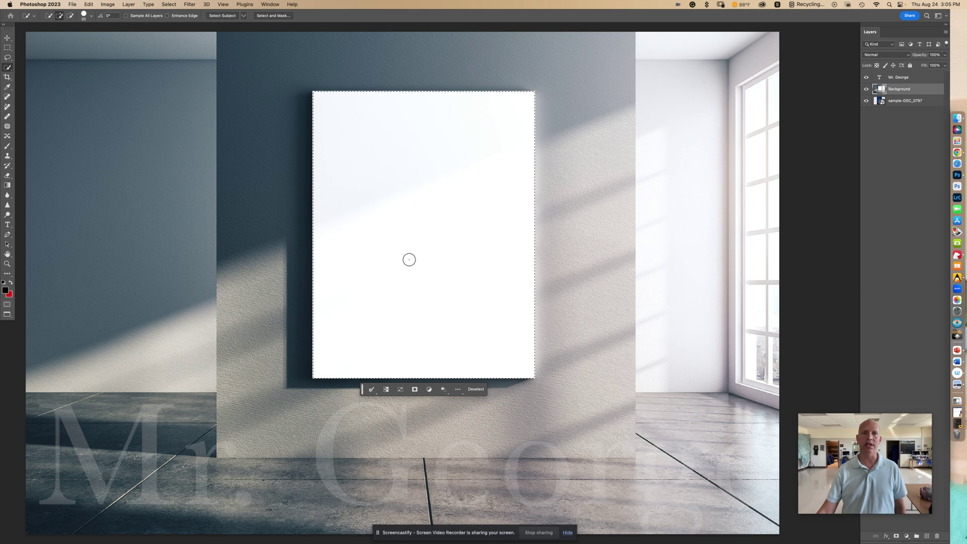
Step: Delete the white frame area from Background so the church photo shows through, then deselect
{"action": "key", "text": "Delete"}
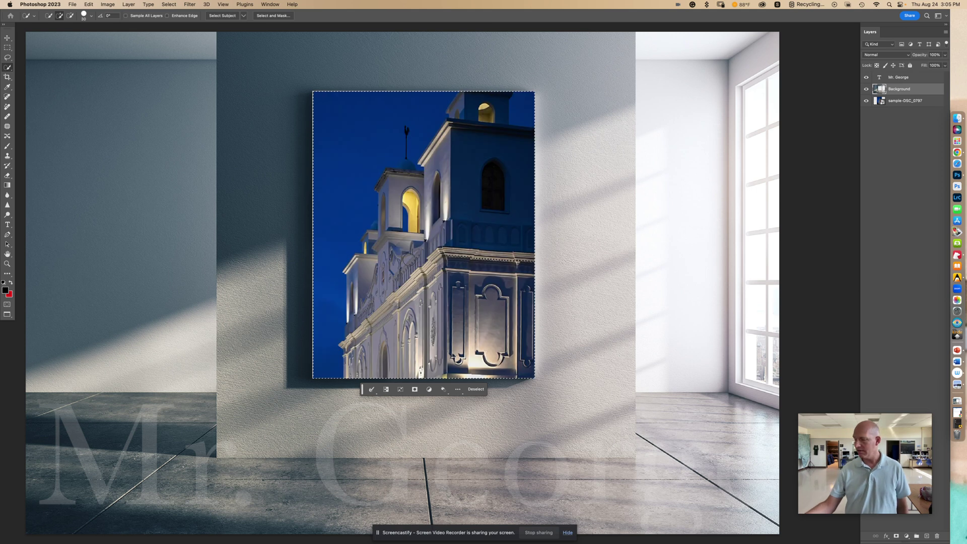
{"action": "key", "text": "super+z"}
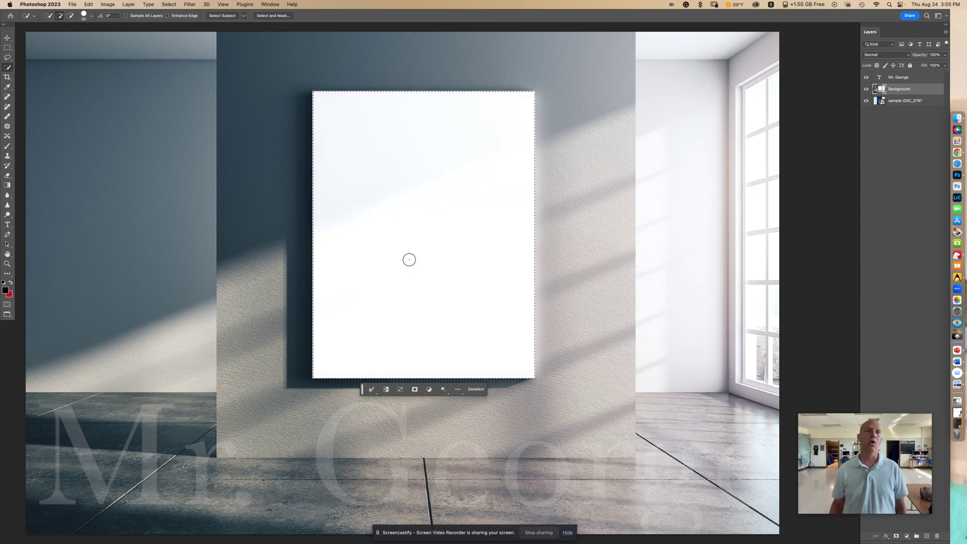
{"action": "left_click", "coordinate": [89, 5]}
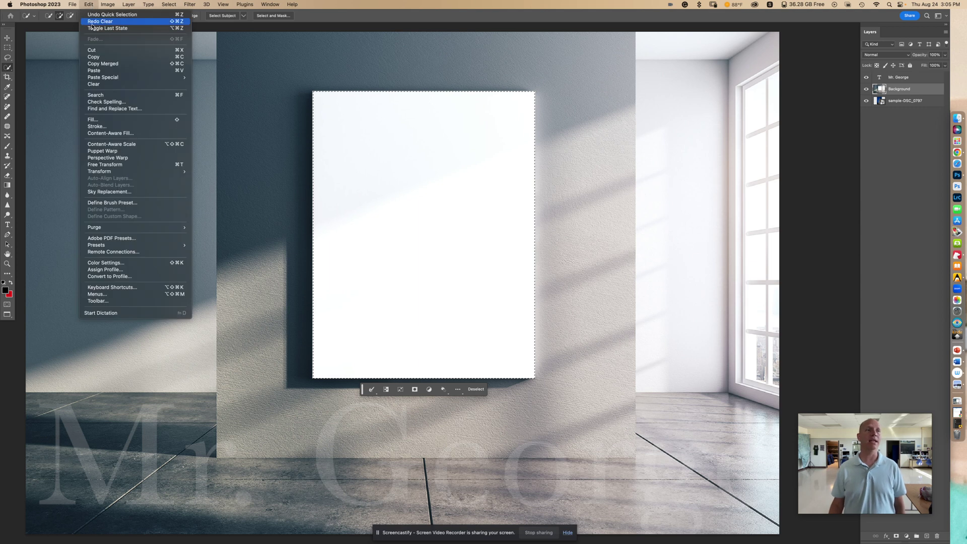
{"action": "left_click", "coordinate": [102, 51]}
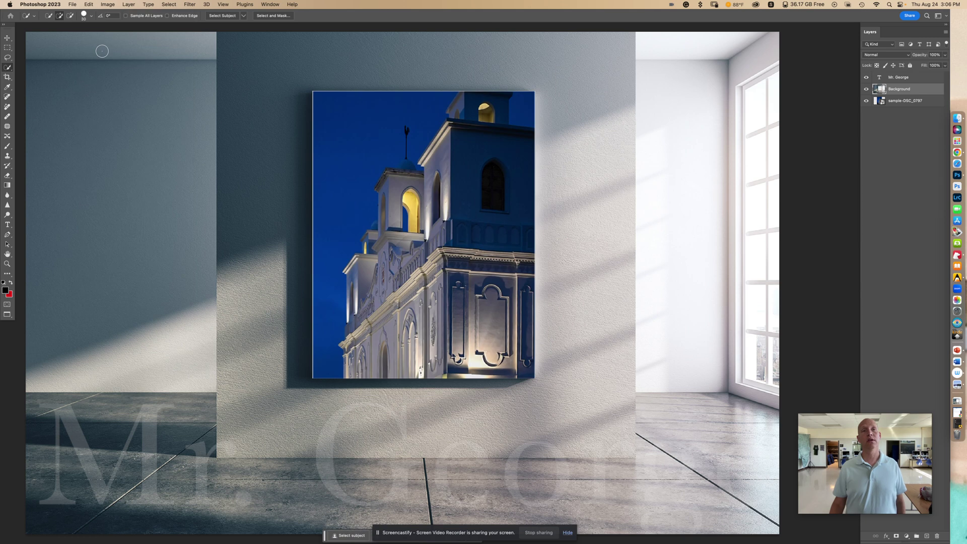
{"action": "key", "text": "super+z"}
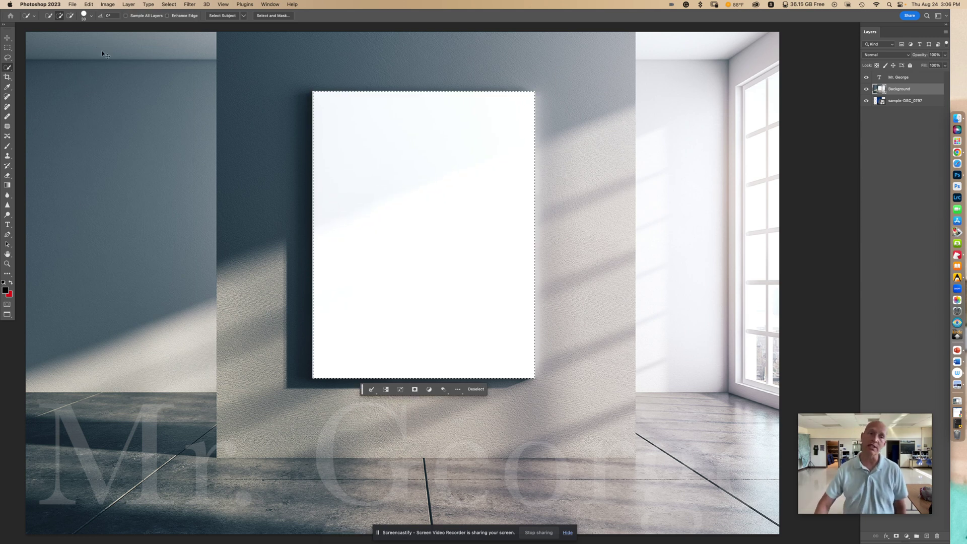
{"action": "key", "text": "Delete"}
{"action": "key", "text": "super+d"}
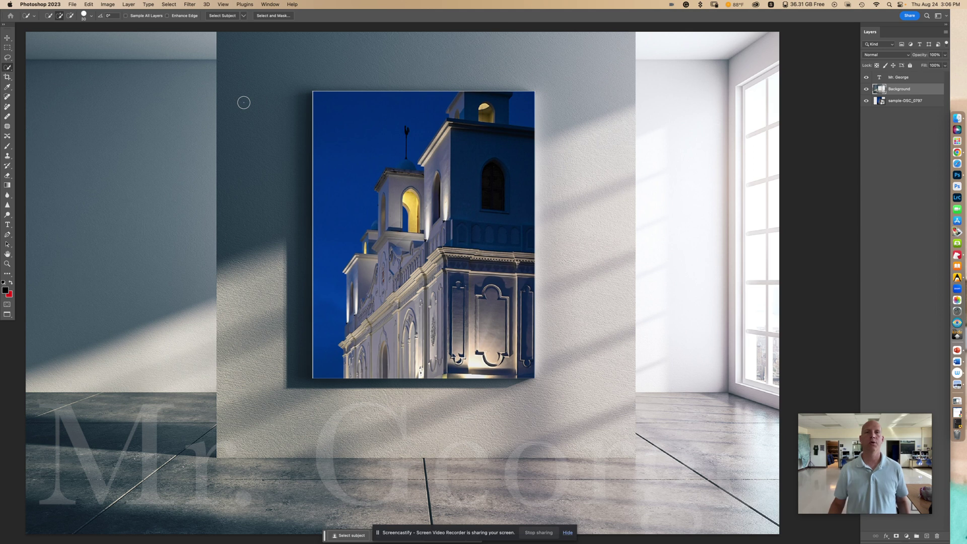
Step: Scale and reposition the sample-DSC_0797 layer to 66.28% so the bell tower fills the frame
{"action": "left_click", "coordinate": [6, 38]}
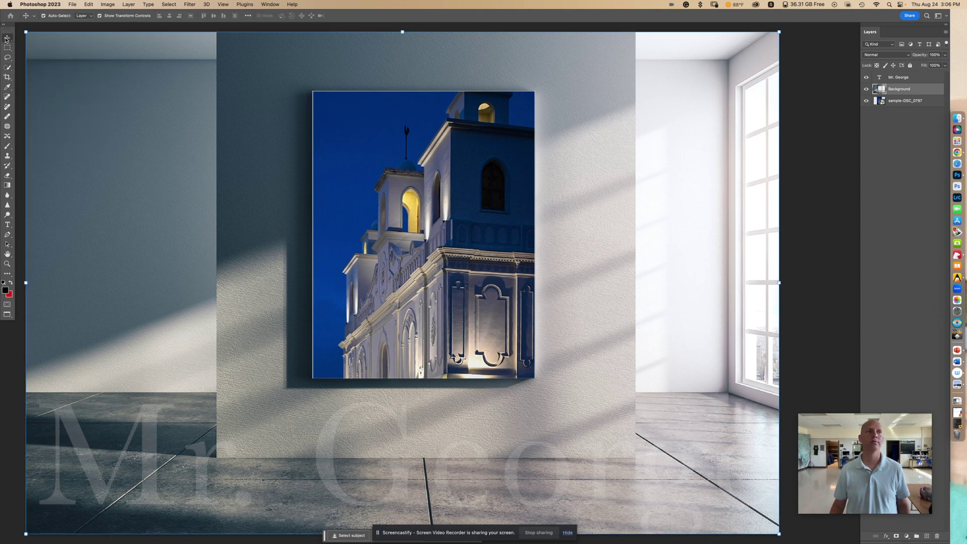
{"action": "left_click", "coordinate": [910, 102]}
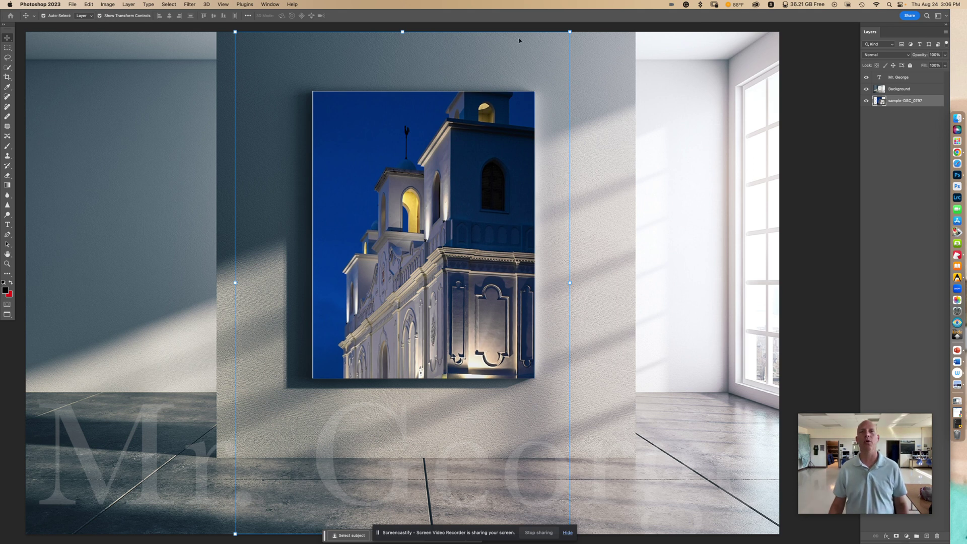
{"action": "left_click_drag", "start_coordinate": [569, 32], "coordinate": [456, 216]}
{"action": "left_click_drag", "start_coordinate": [396, 291], "coordinate": [488, 155]}
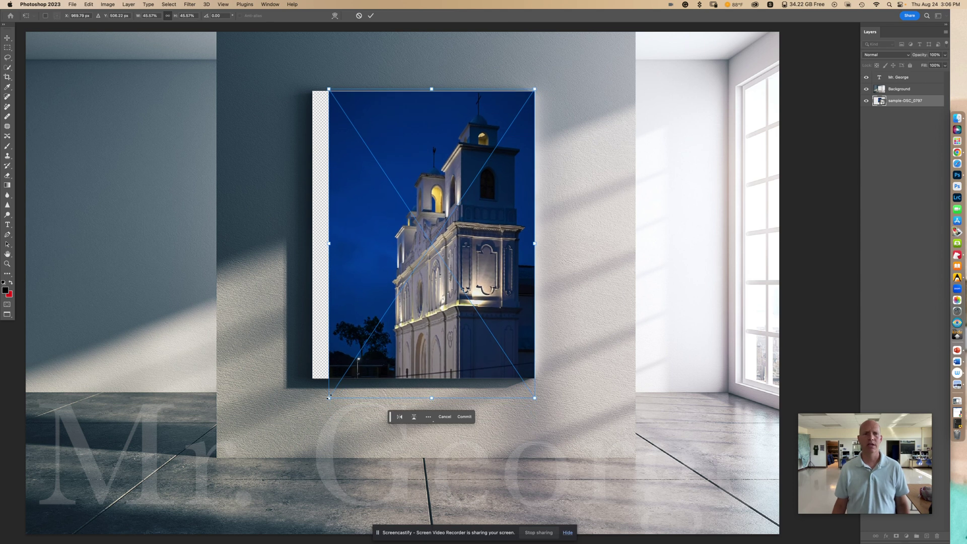
{"action": "left_click_drag", "start_coordinate": [328, 397], "coordinate": [209, 521]}
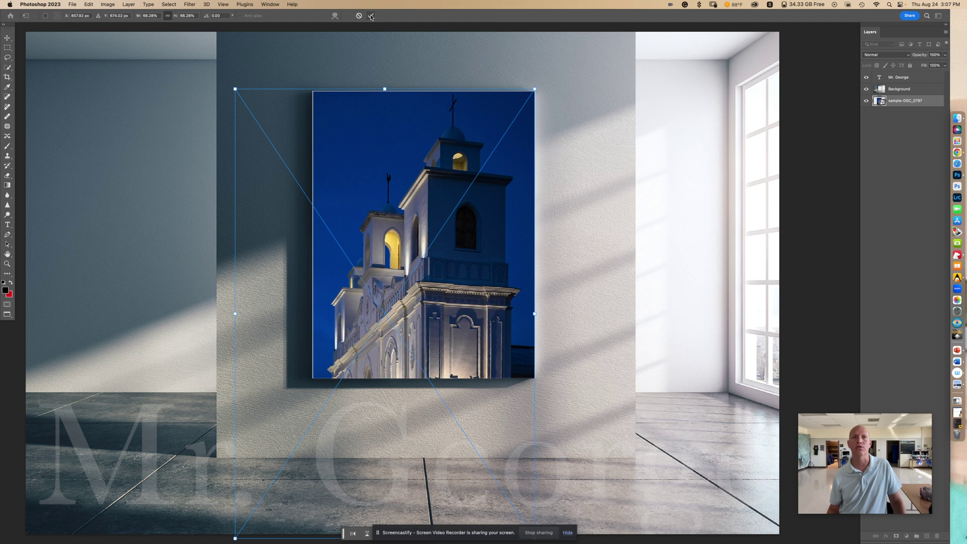
{"action": "left_click", "coordinate": [371, 16]}
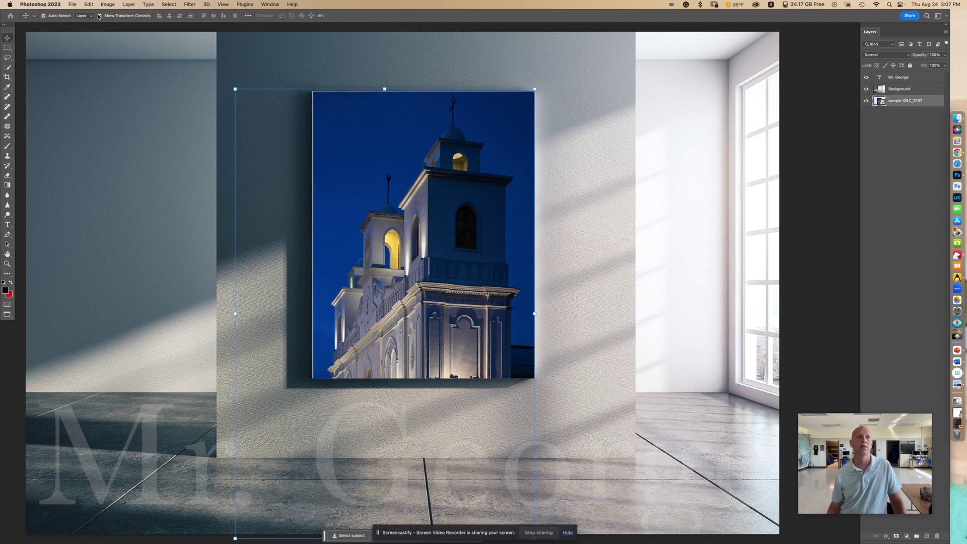
{"action": "left_click", "coordinate": [100, 15]}
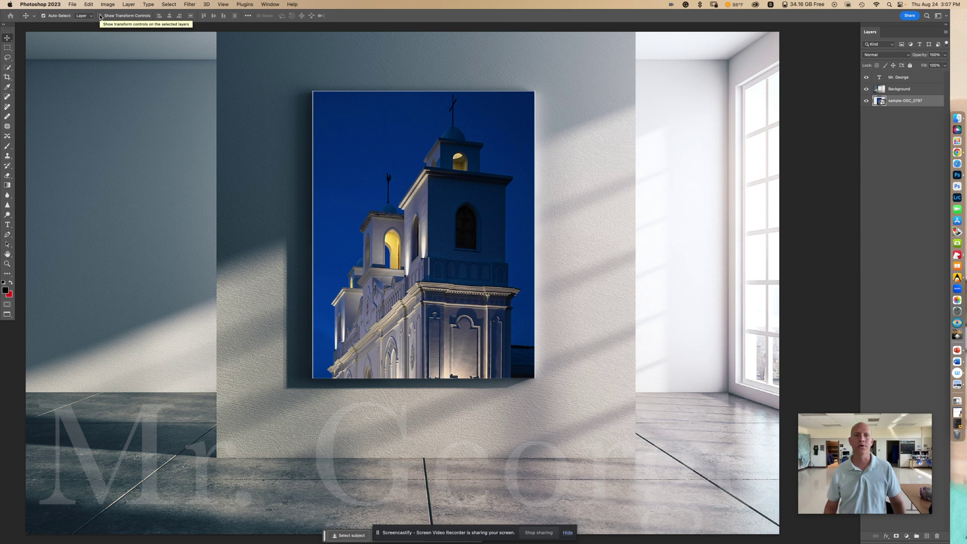
{"action": "left_click", "coordinate": [99, 16]}
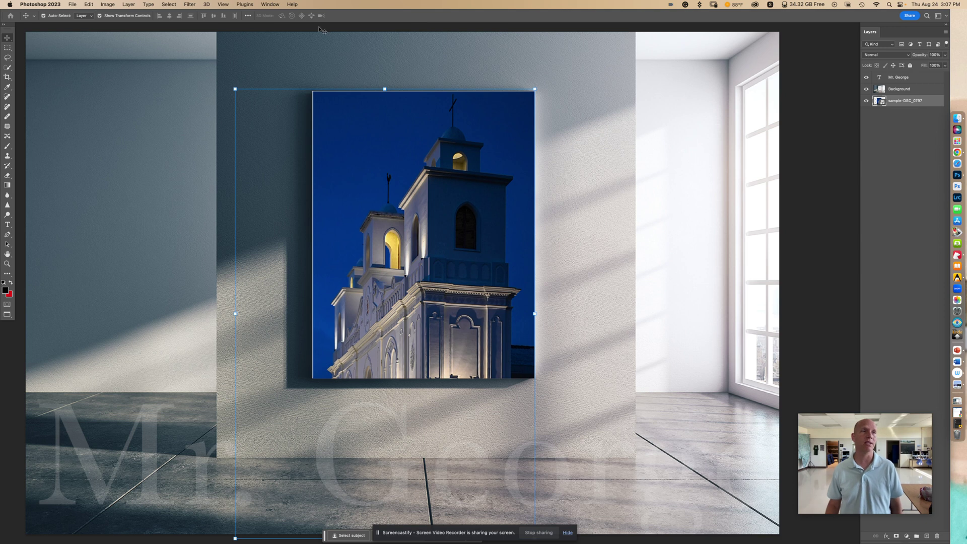
Step: Set up Save a Copy as JPEG in Downloads, adding the author's name before the file name
{"action": "left_click", "coordinate": [73, 5]}
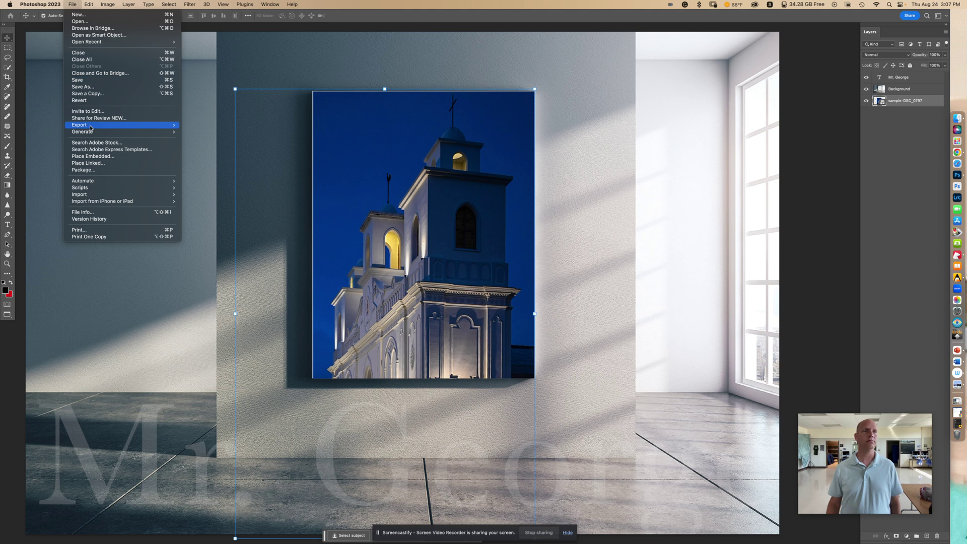
{"action": "left_click", "coordinate": [105, 94]}
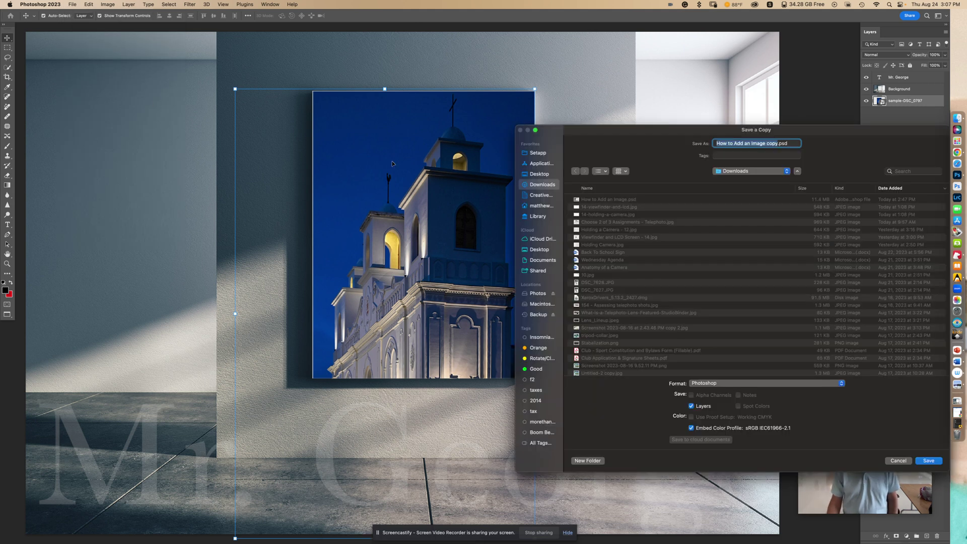
{"action": "left_click_drag", "start_coordinate": [656, 129], "coordinate": [656, 59]}
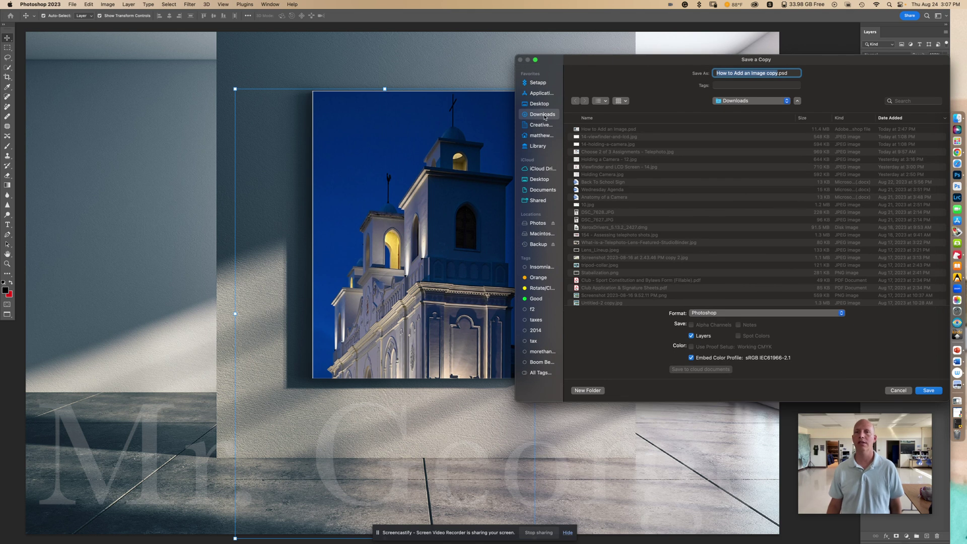
{"action": "left_click", "coordinate": [752, 314]}
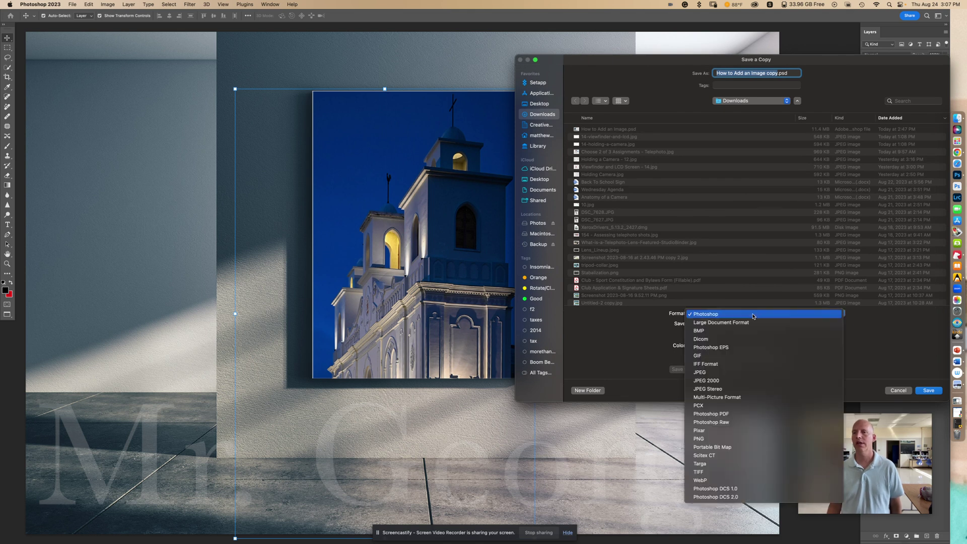
{"action": "left_click", "coordinate": [746, 370]}
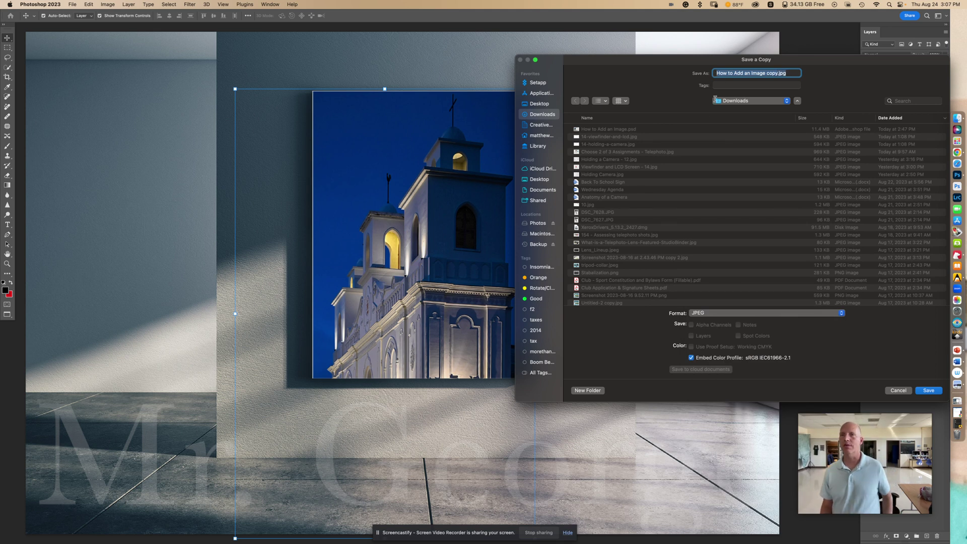
{"action": "left_click", "coordinate": [716, 73]}
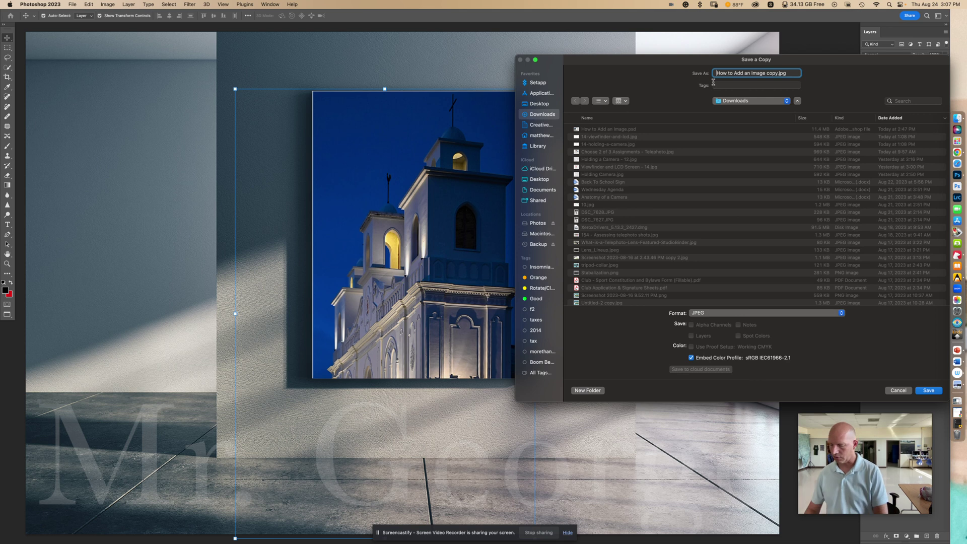
{"action": "type", "text": "Matt"}
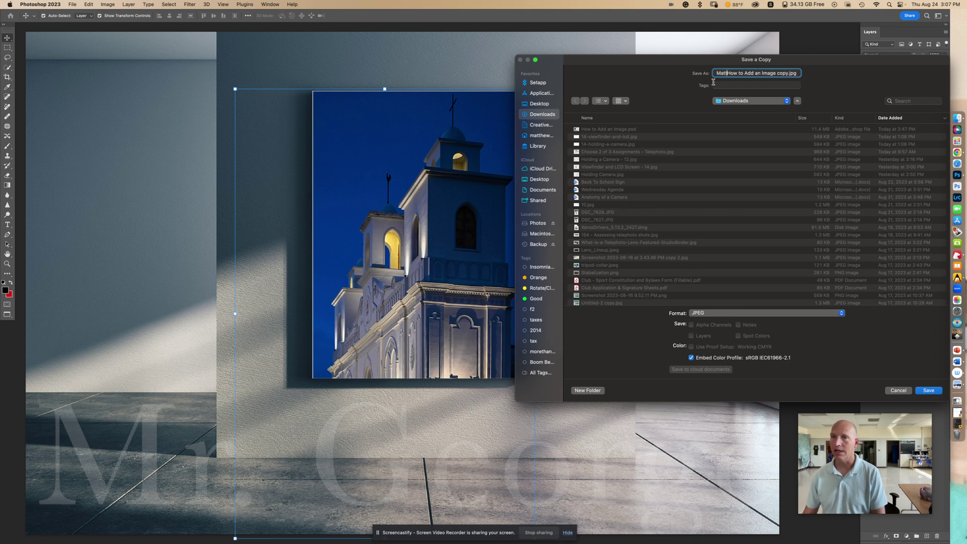
{"action": "type", "text": "-George"}
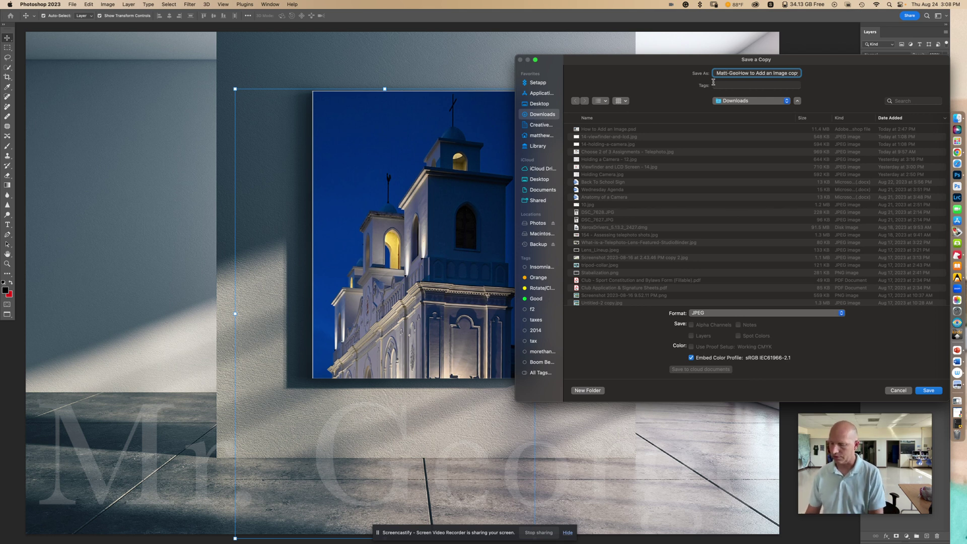
{"action": "type", "text": "-"}
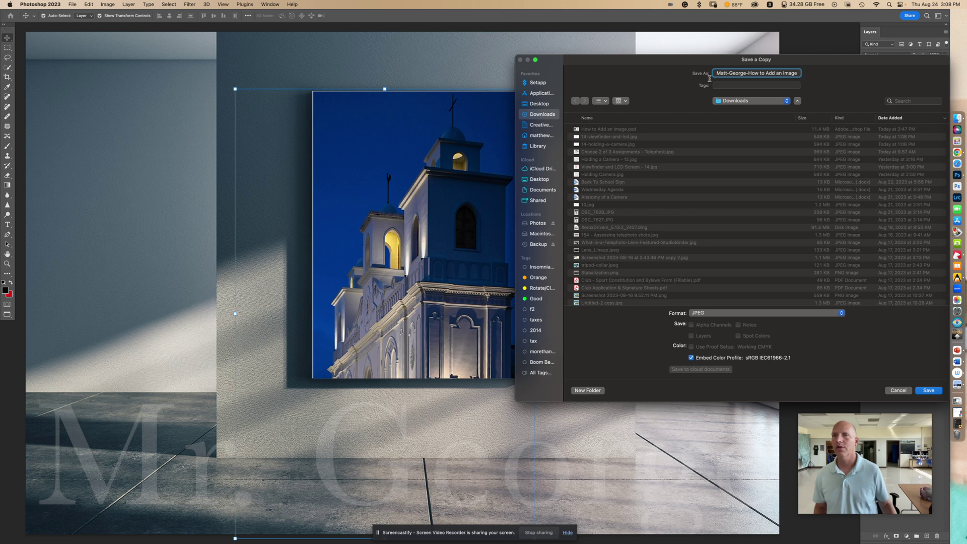
Step: Save the JPEG copy, accepting Quality 8 (High) with Baseline (Standard) format
{"action": "left_click", "coordinate": [928, 390]}
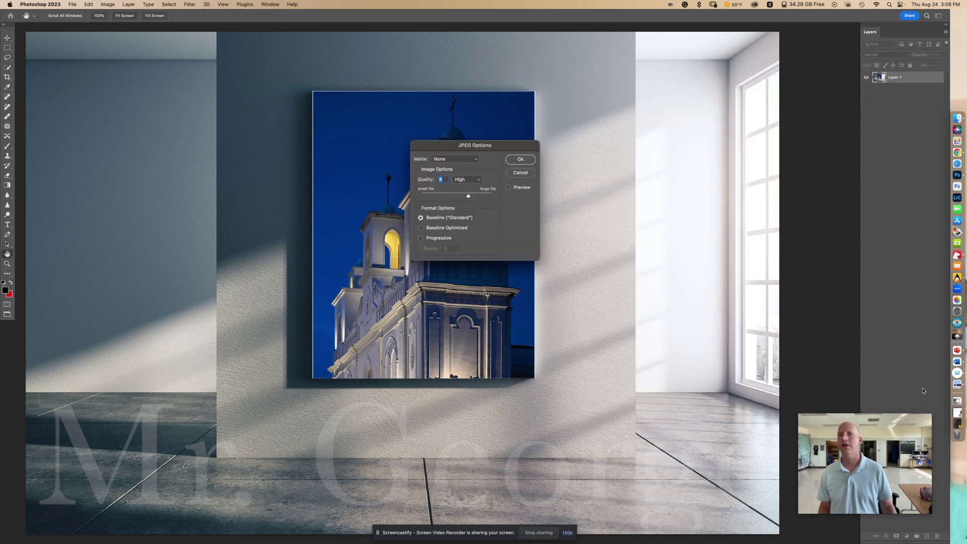
{"action": "left_click", "coordinate": [520, 160]}
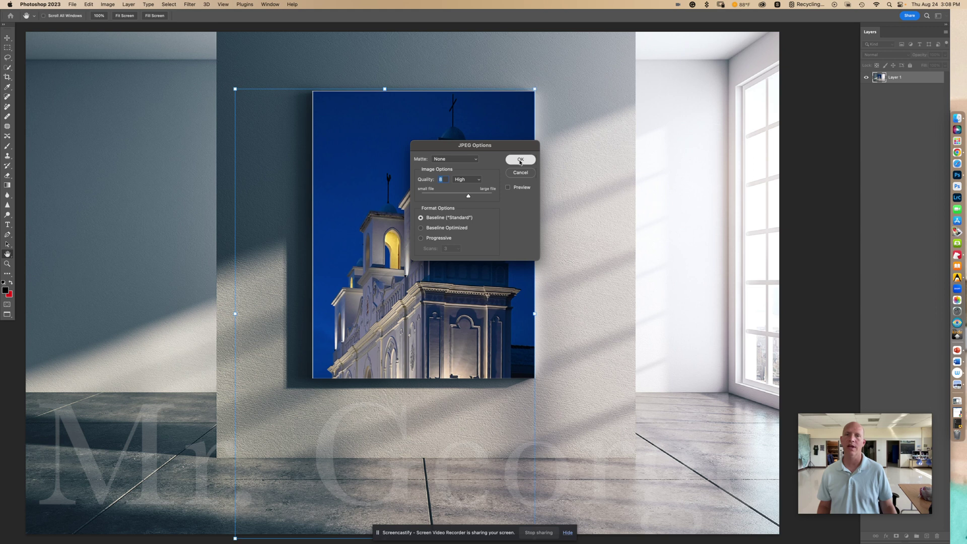